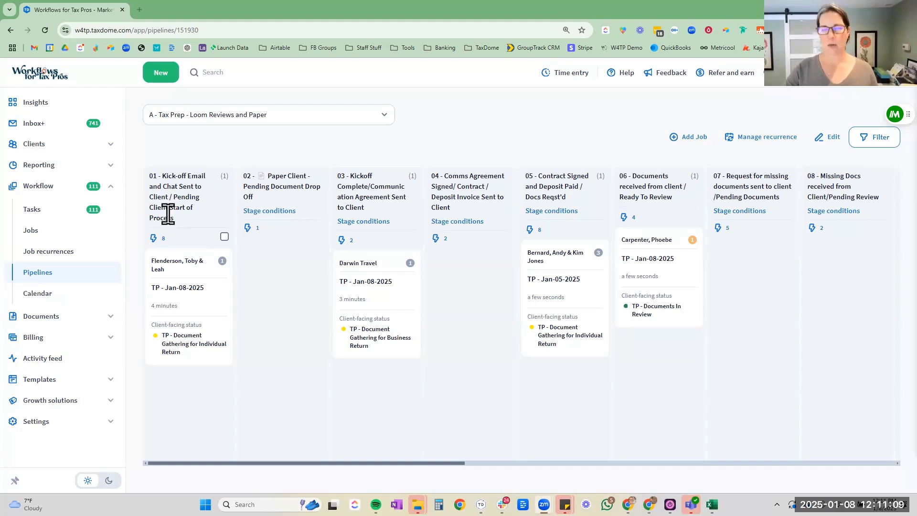
View the client Accounts list in a separate browser tab and return to the tax prep pipeline
right_click(57, 154)
left_click(73, 160)
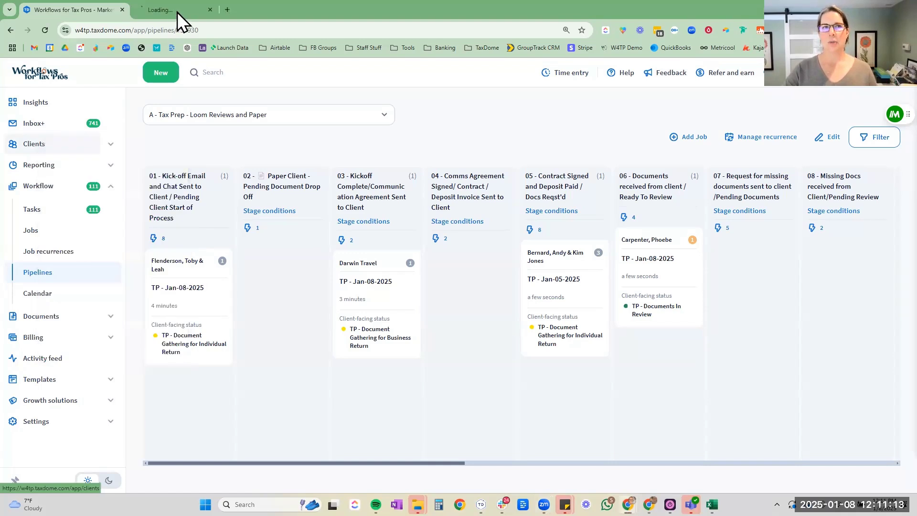
left_click(178, 13)
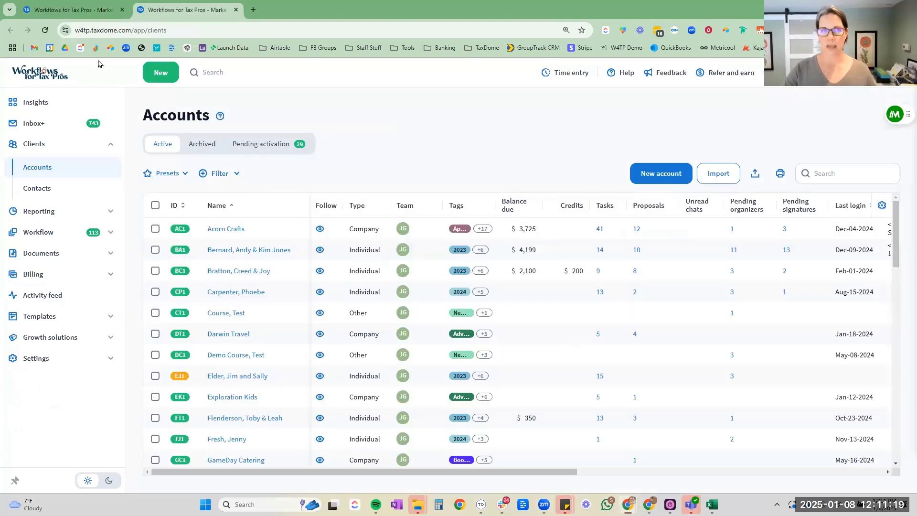
left_click(84, 14)
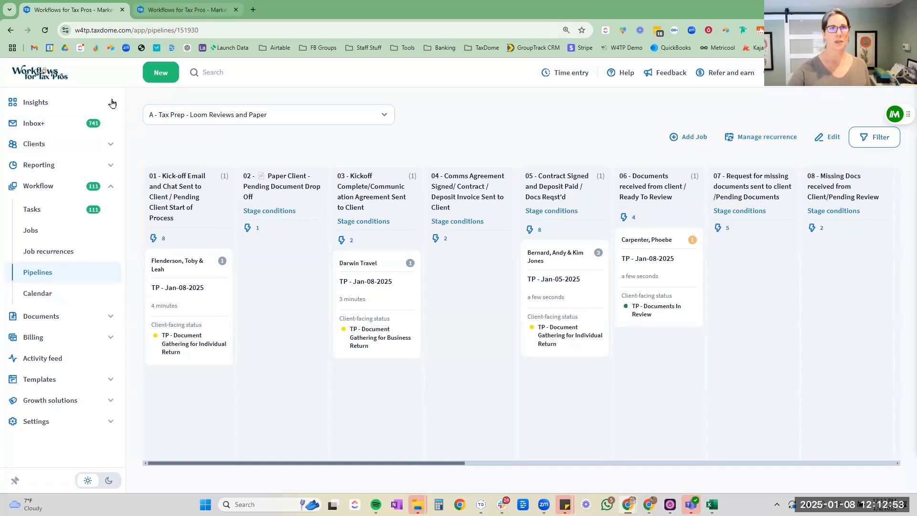
Check the Inbox+ to-do notifications in the second browser tab and return to the tax prep pipeline
key("ctrl+Tab")
left_click(64, 128)
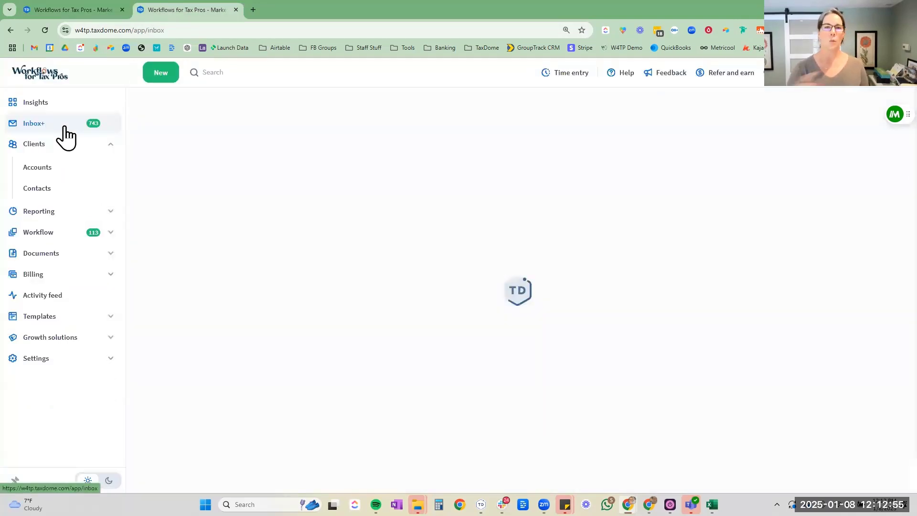
left_click(64, 127)
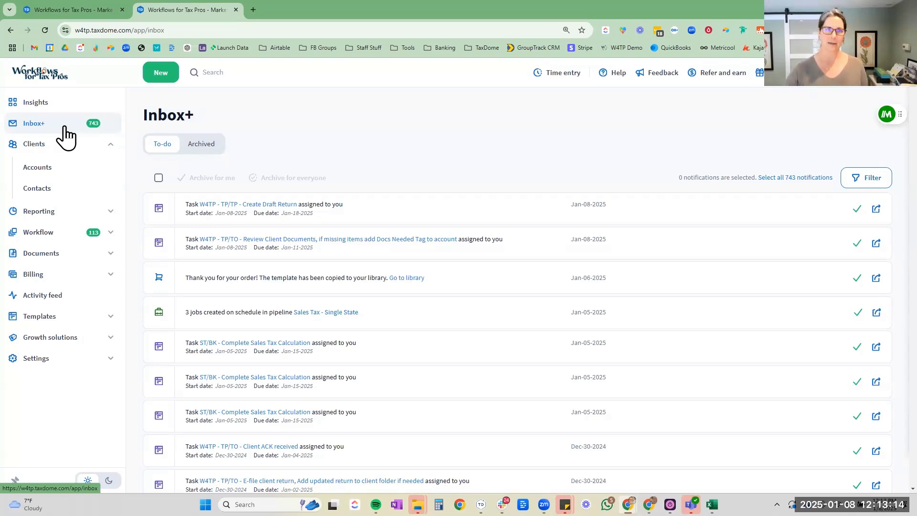
left_click(48, 10)
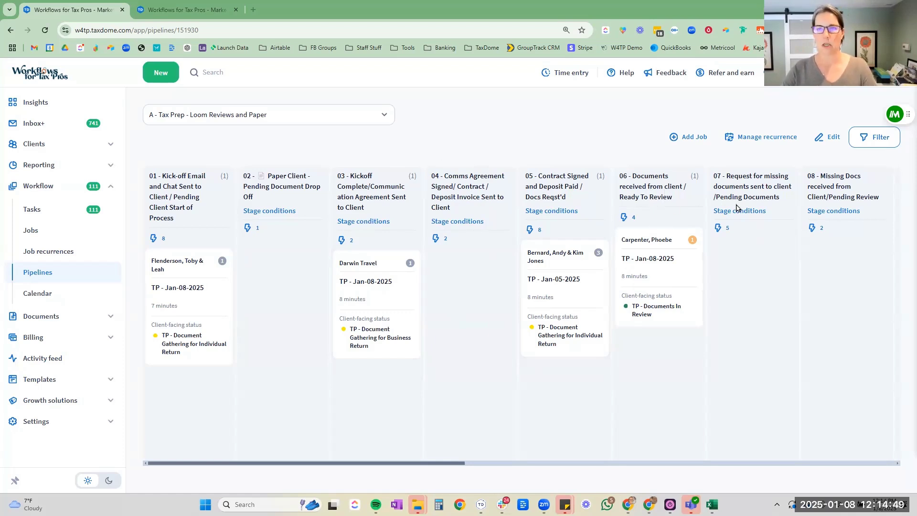
Look through the pipeline's middle stages up to 11 - Return Complete/Make Loom and dismiss the time-tracking reminder
scroll(445, 335, "right", 5)
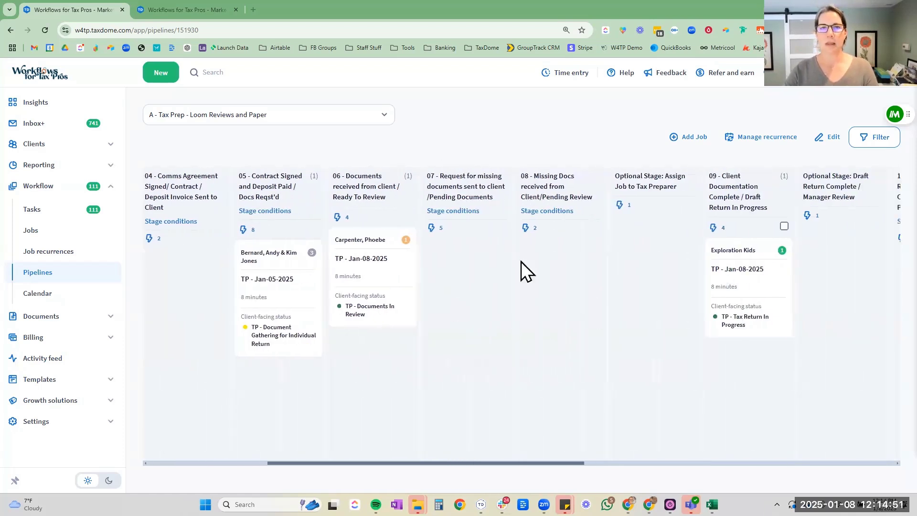
scroll(458, 252, "right", 3)
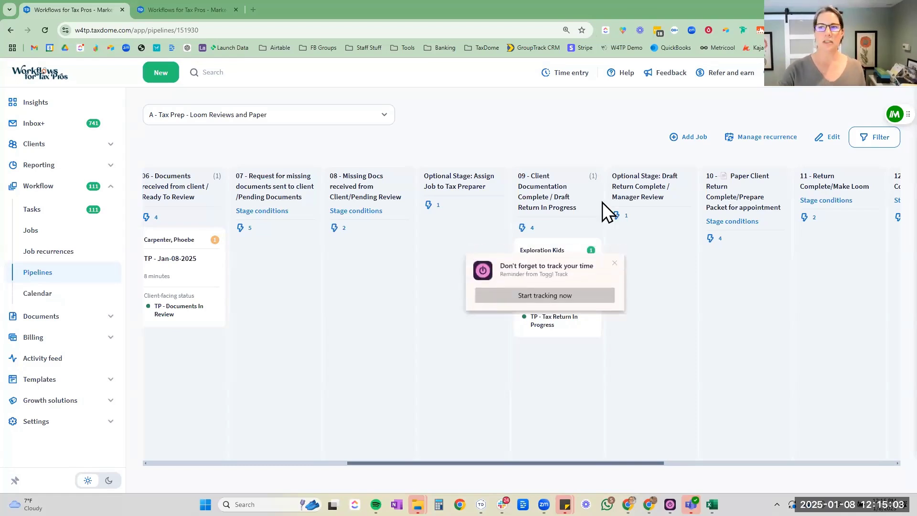
left_click(615, 262)
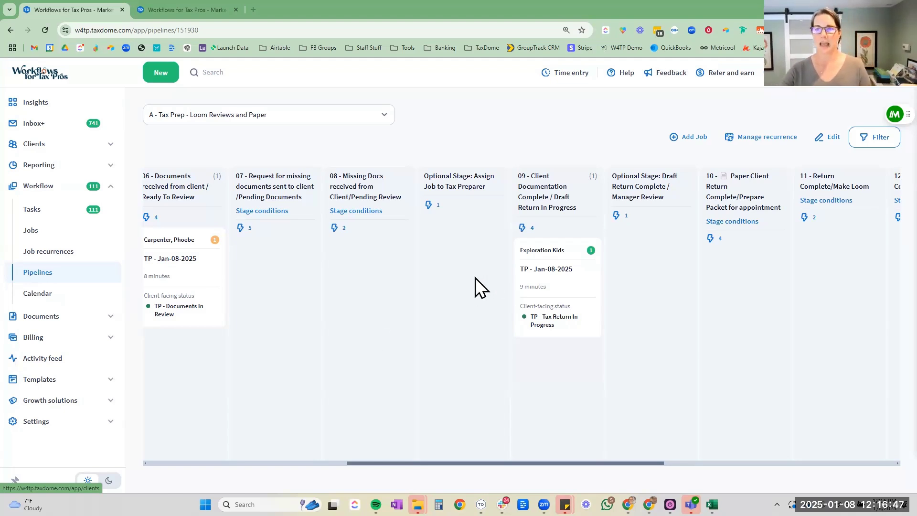
Inspect the details and linked items of the stage 05 job and the stage 06 job, closing each without changes
mouse_move(198, 276)
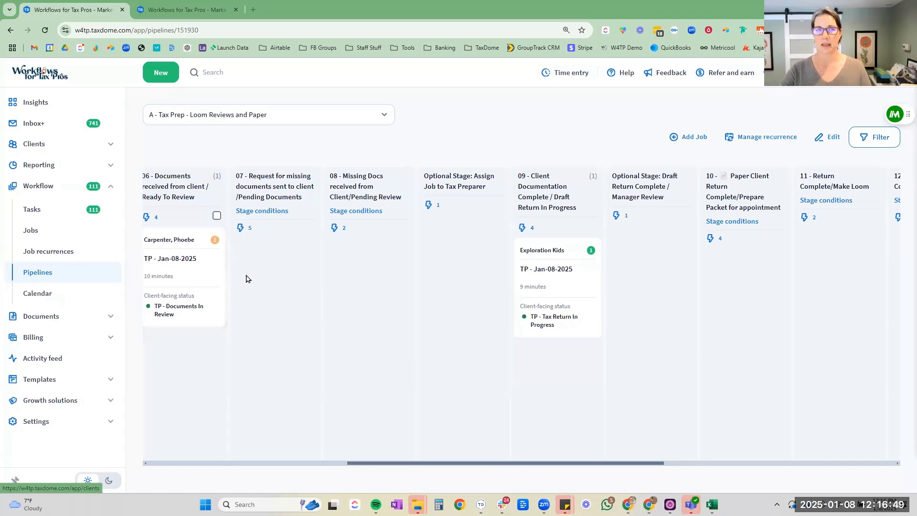
scroll(286, 271, "left", 3)
left_click(224, 287)
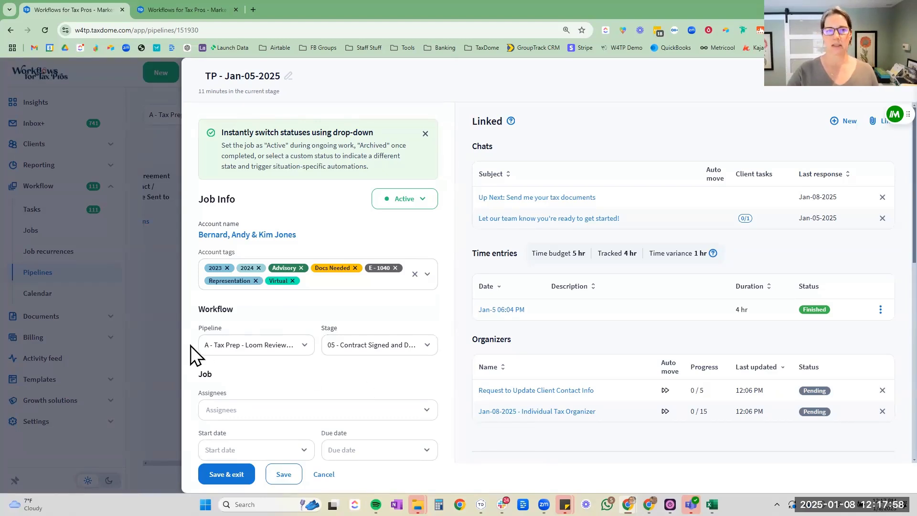
left_click(151, 346)
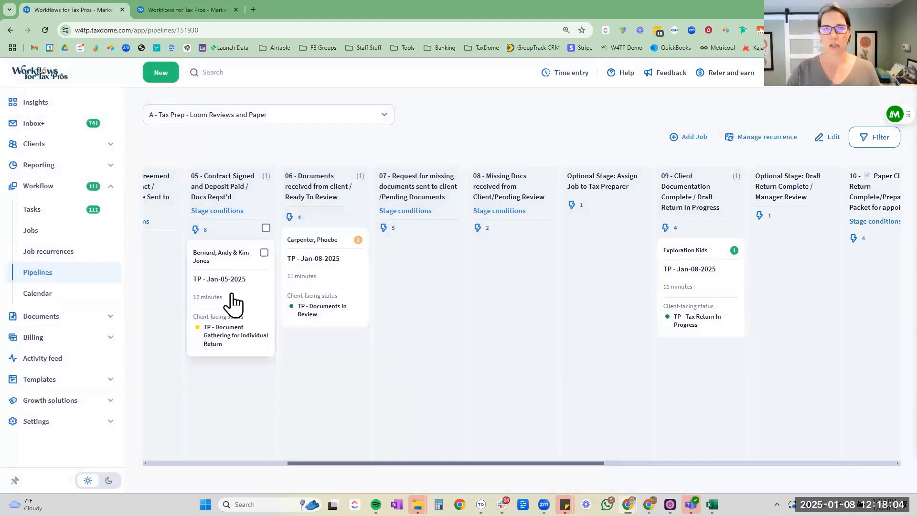
left_click(321, 293)
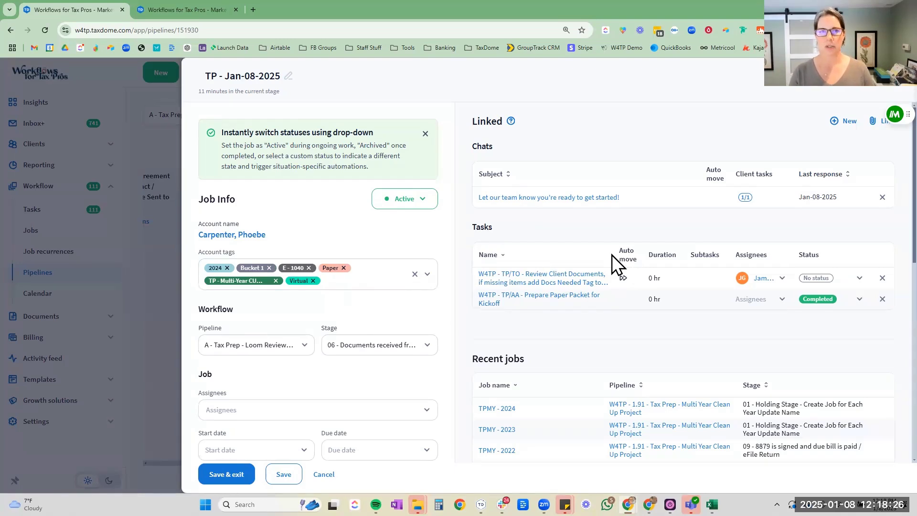
left_click(160, 272)
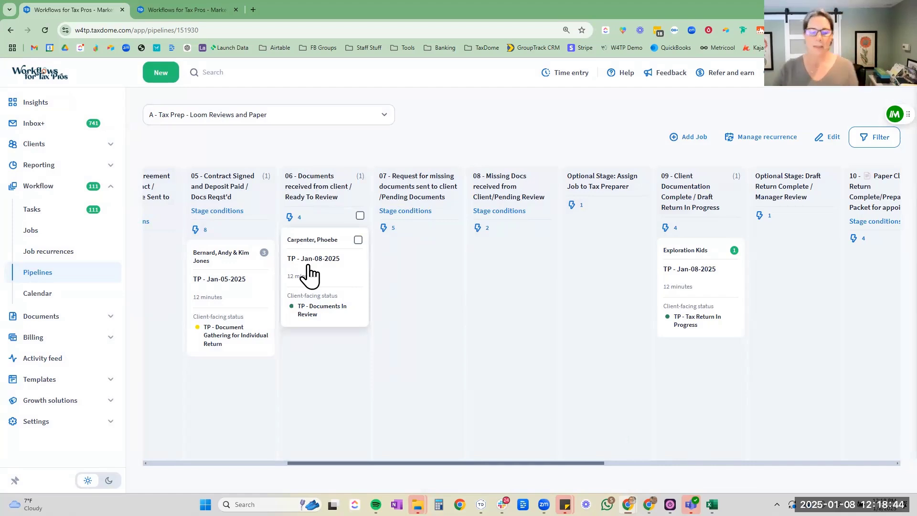
Review the pipeline's later stages through 16 - Final documents delivered and Return on Hold
scroll(609, 288, "right", 10)
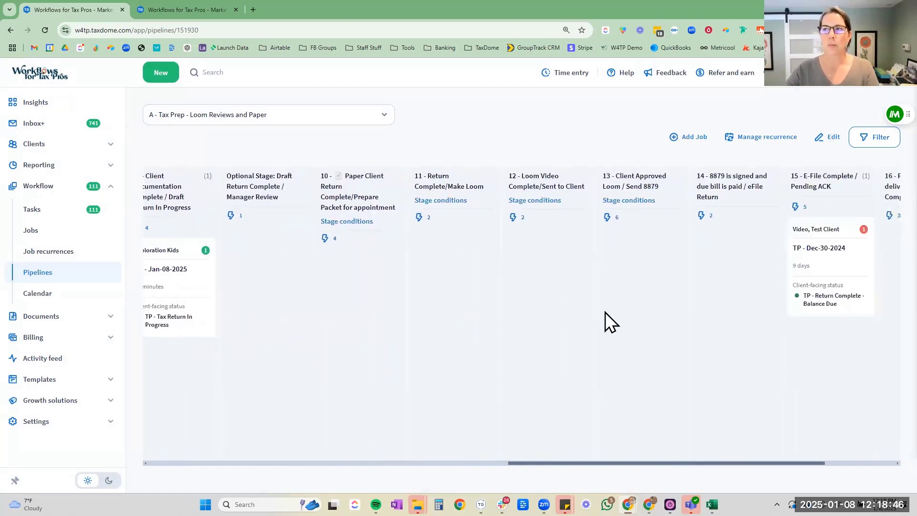
scroll(605, 312, "right", 4)
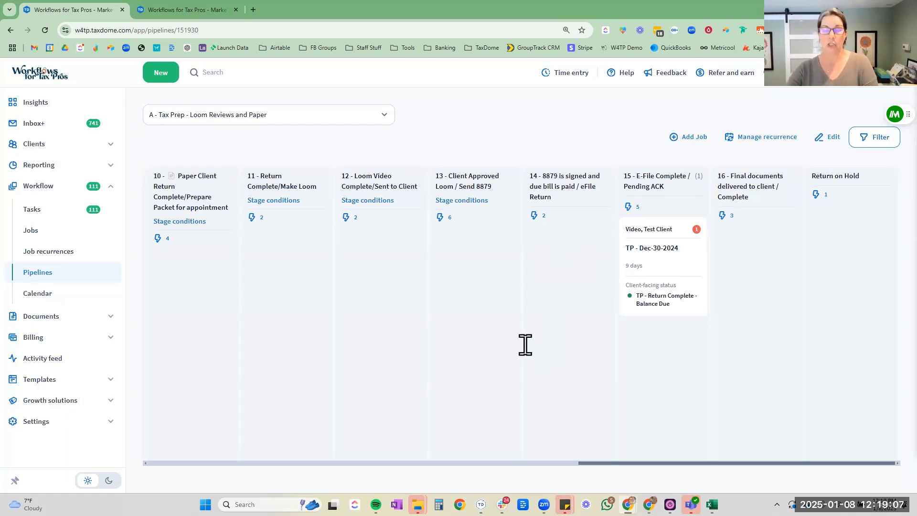
scroll(511, 341, "left", 5)
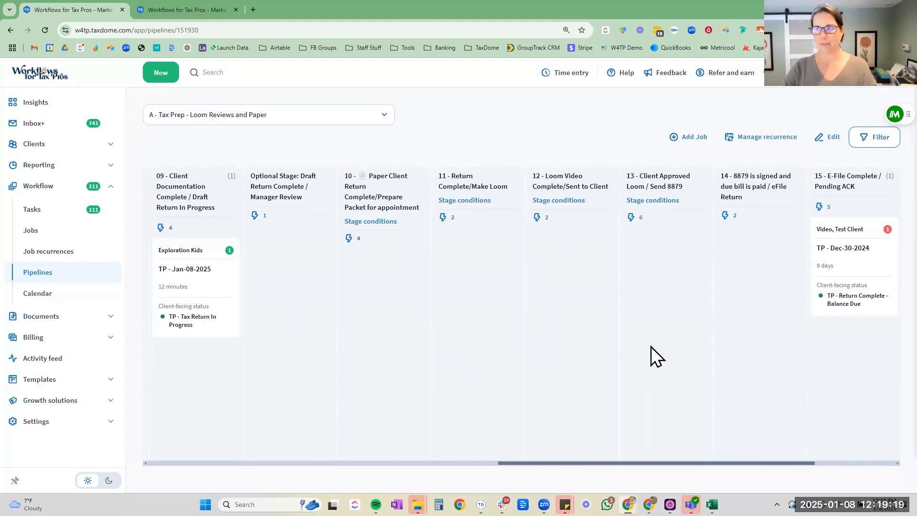
Open the TP - Jan-05-2025 job in stage 05 and examine its client-facing status and comments area
scroll(593, 318, "left", 10)
left_click(389, 287)
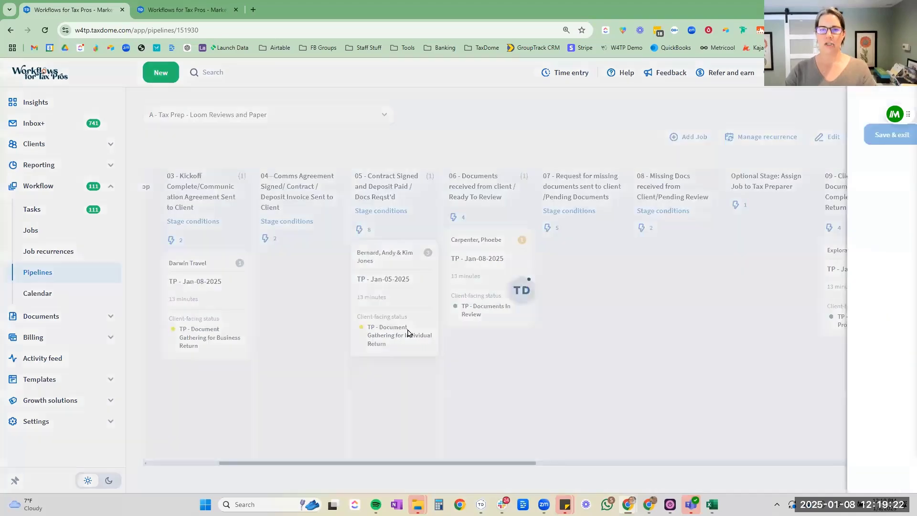
left_click(158, 387)
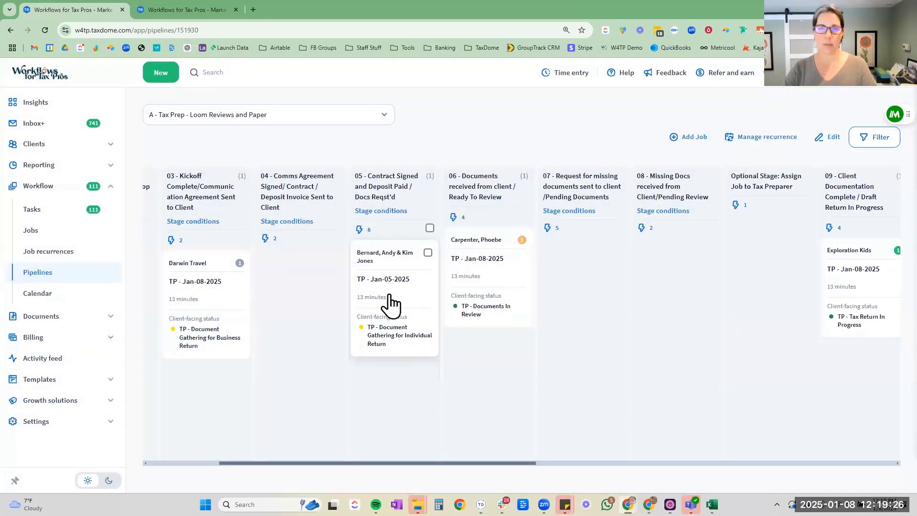
left_click(401, 295)
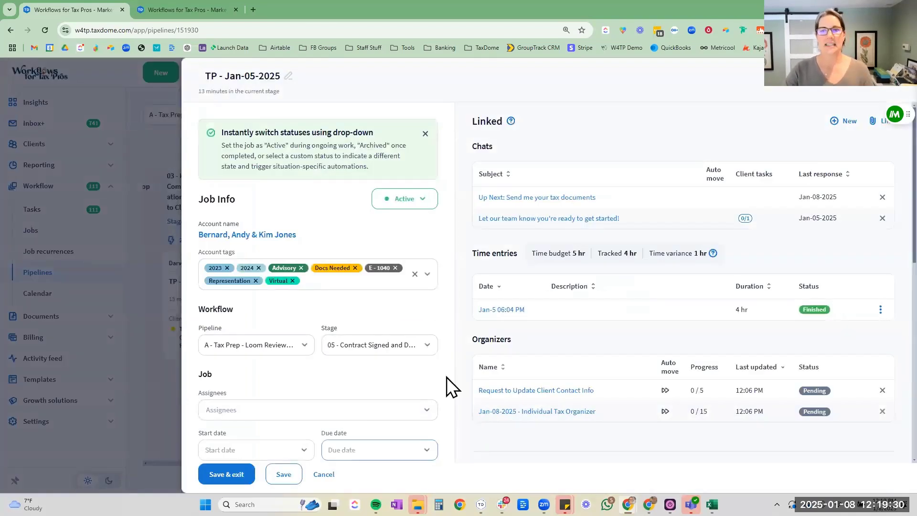
scroll(522, 336, "down", 2)
scroll(524, 345, "down", 7)
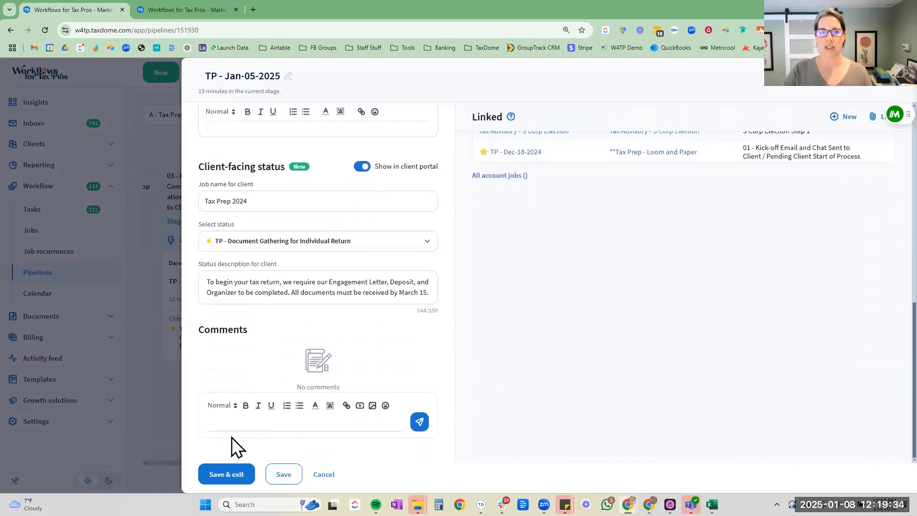
left_click(283, 426)
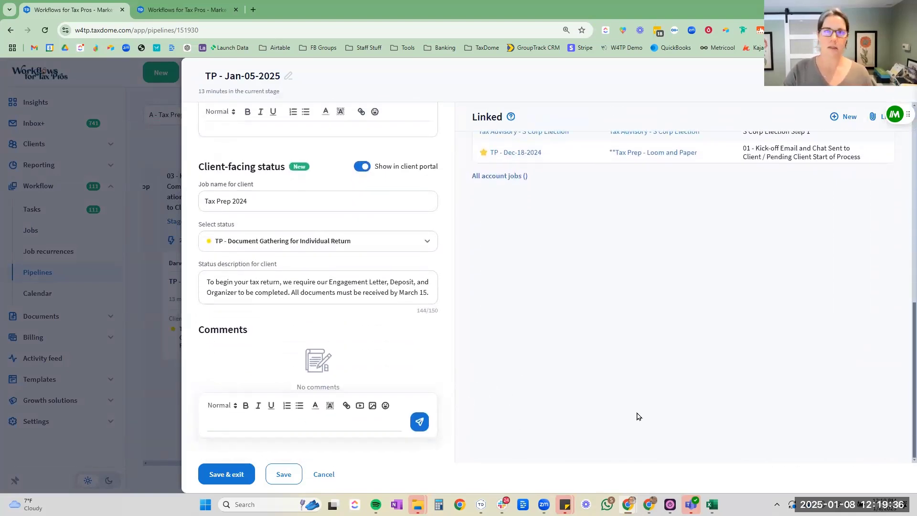
Review the job's time entries, organizers, recent jobs and client status description, and close it without changes
scroll(638, 414, "up", 8)
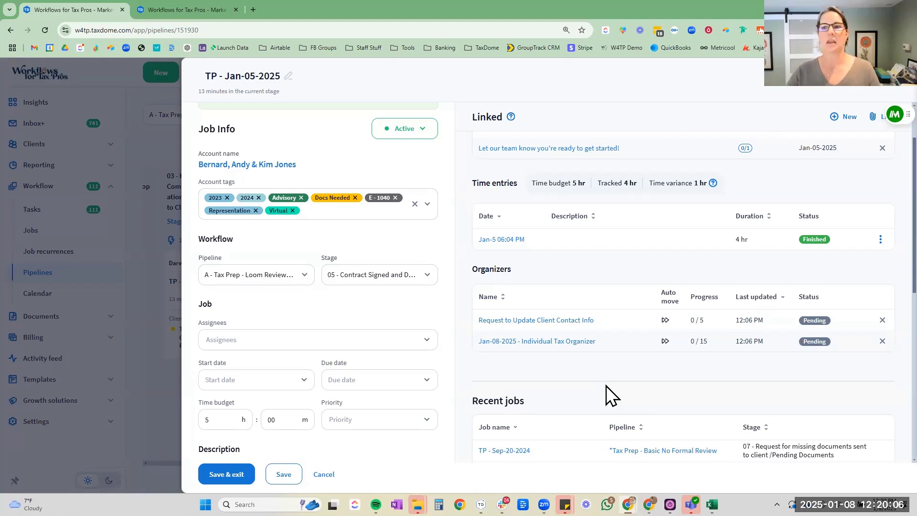
scroll(586, 354, "down", 6)
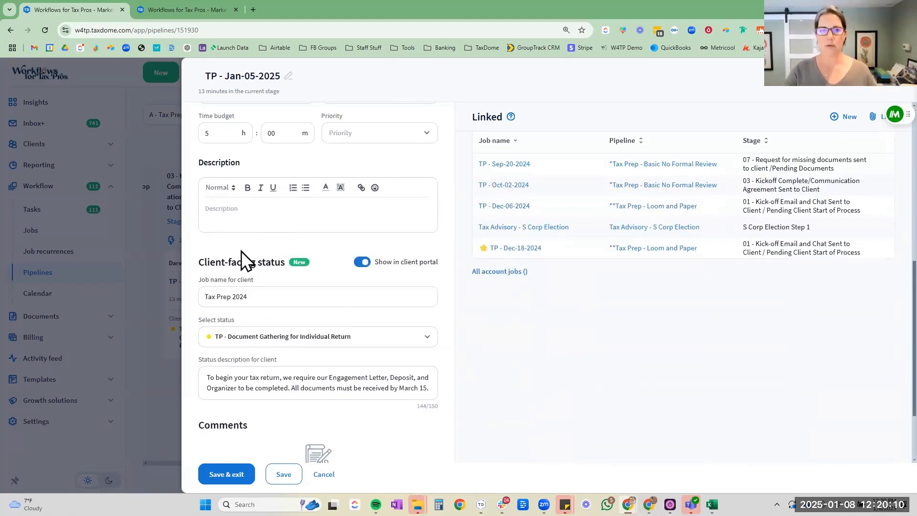
scroll(374, 425, "down", 2)
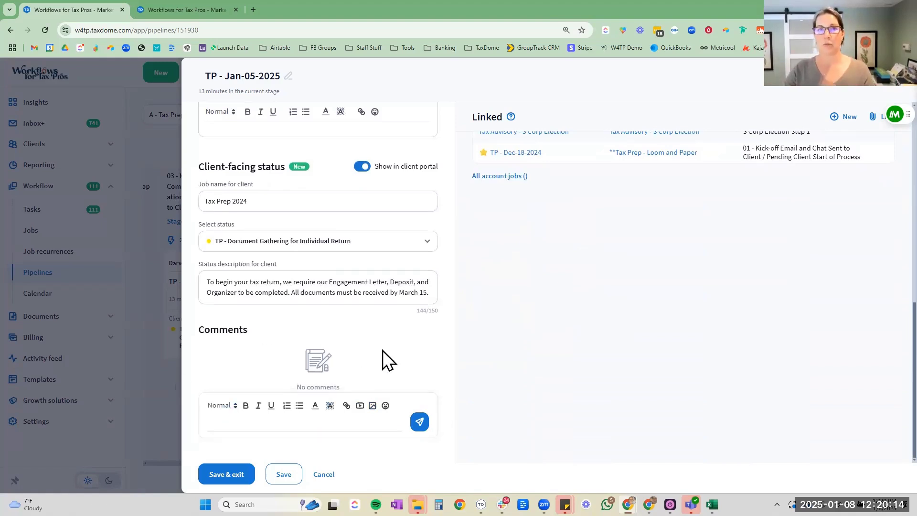
left_click(159, 391)
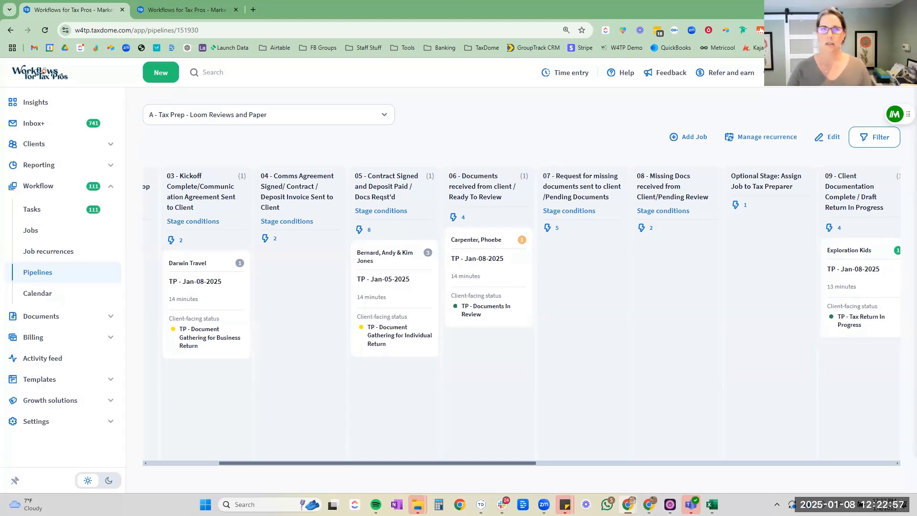
Open the Inbox+ to-do notifications and dismiss the time-tracking reminder
left_click(52, 123)
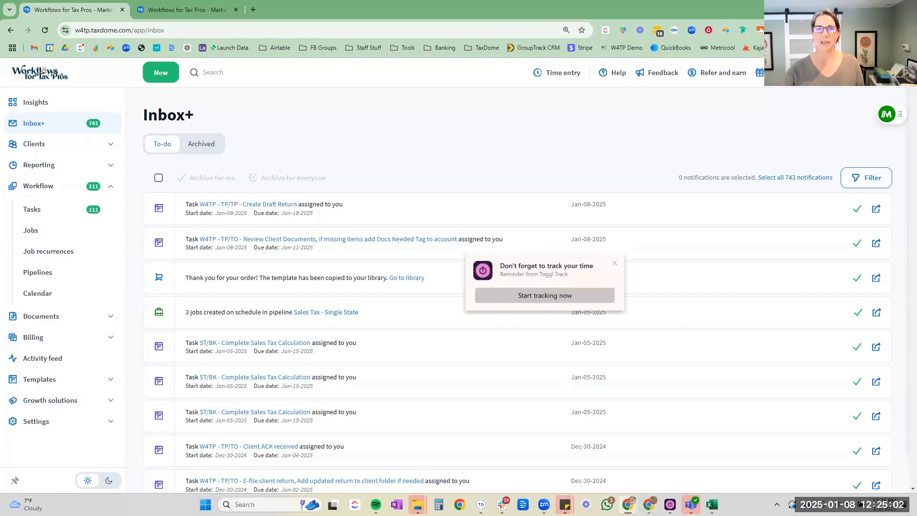
left_click(615, 264)
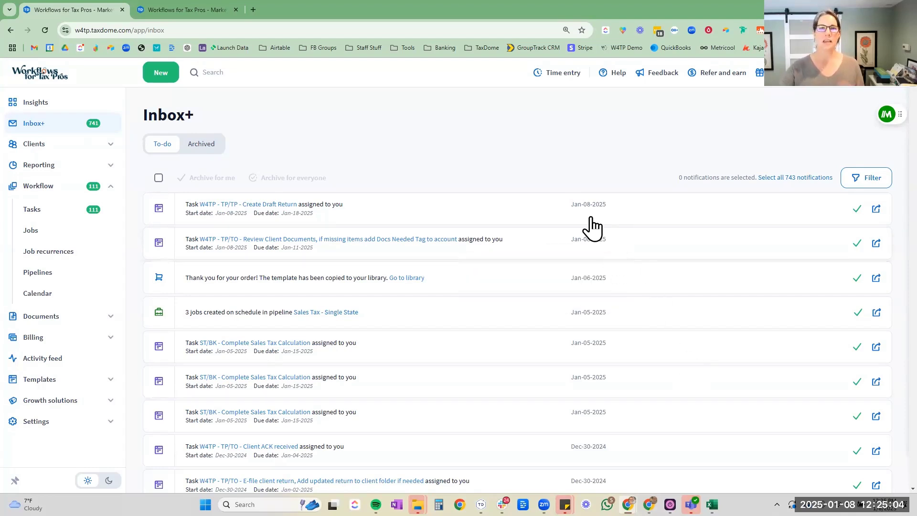